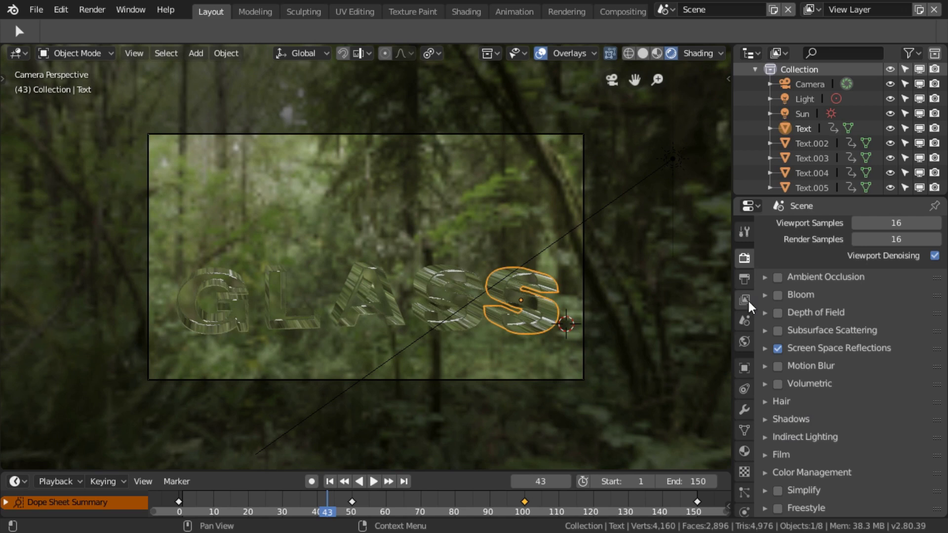
In Render Properties' Film panel, switch Alpha from Sky to Transparent.
{"action": "left_click", "coordinate": [744, 260]}
{"action": "left_click", "coordinate": [784, 454]}
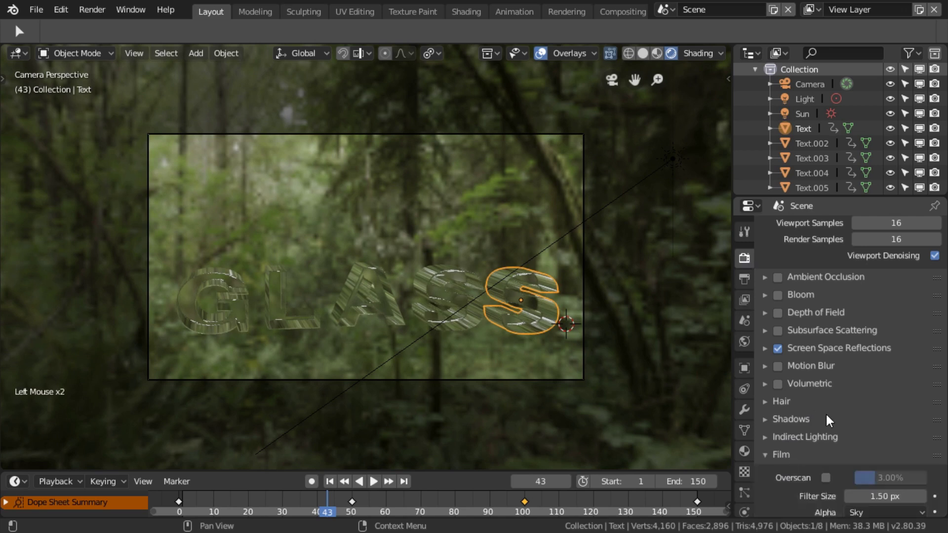
{"action": "scroll", "coordinate": [826, 413], "scroll_direction": "down", "scroll_amount": 3}
{"action": "left_click", "coordinate": [866, 450]}
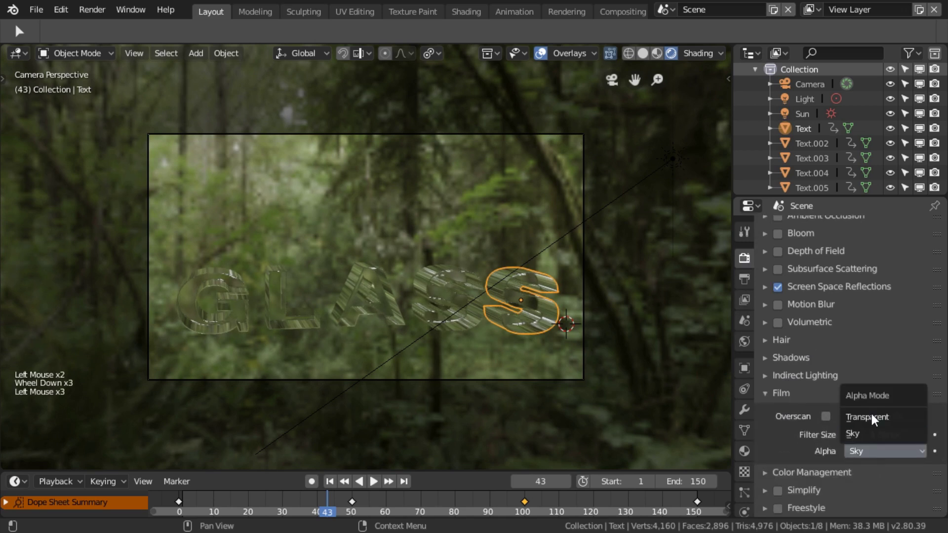
{"action": "left_click", "coordinate": [872, 413]}
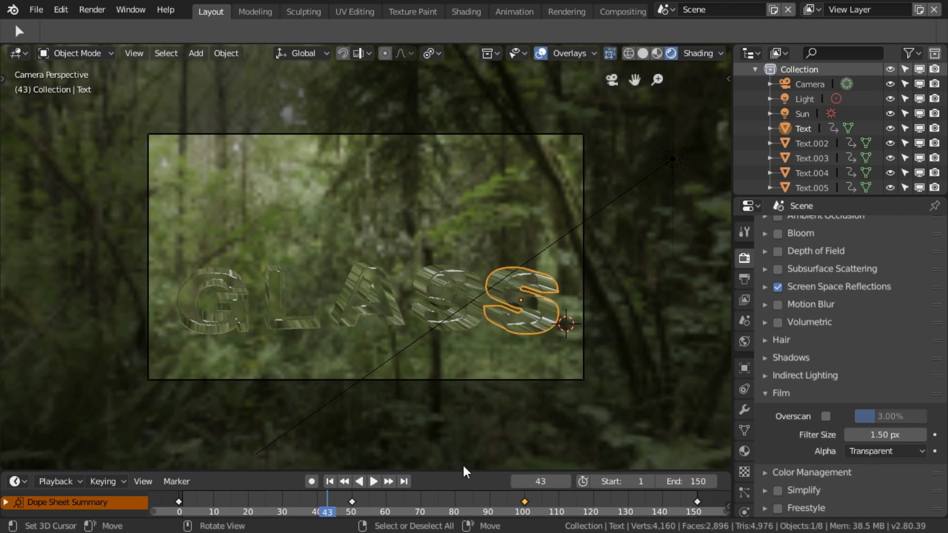
Enlarge the lower timeline area and turn it into the Shader Editor.
{"action": "left_click_drag", "start_coordinate": [460, 470], "coordinate": [461, 304]}
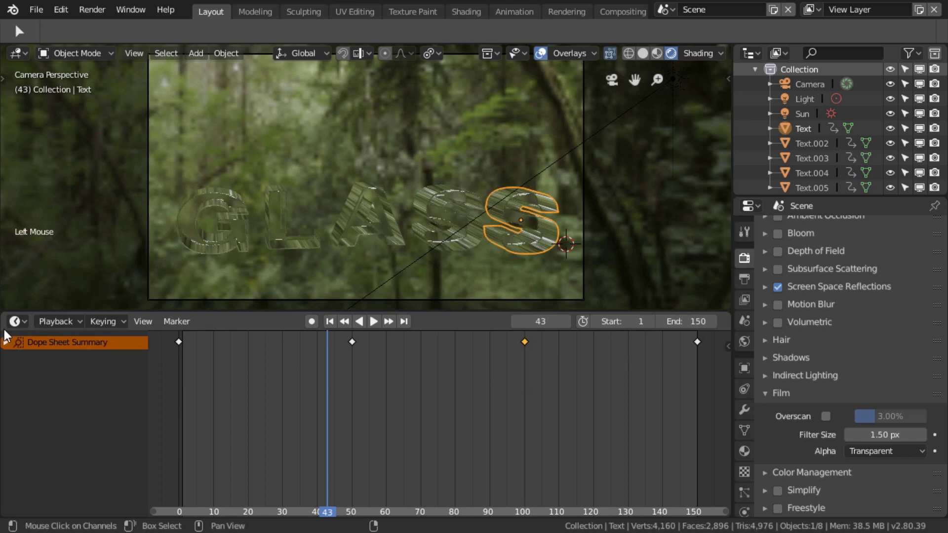
{"action": "left_click", "coordinate": [15, 321]}
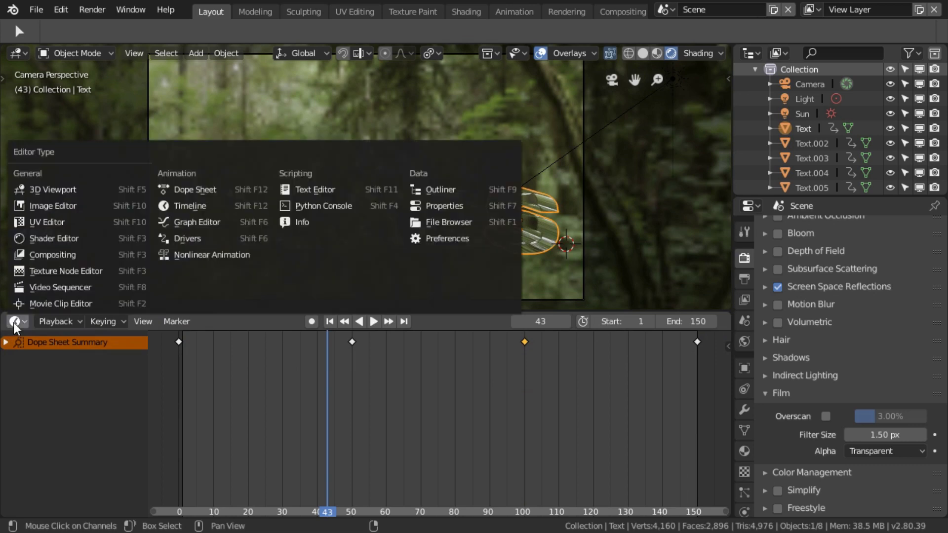
{"action": "left_click", "coordinate": [55, 236]}
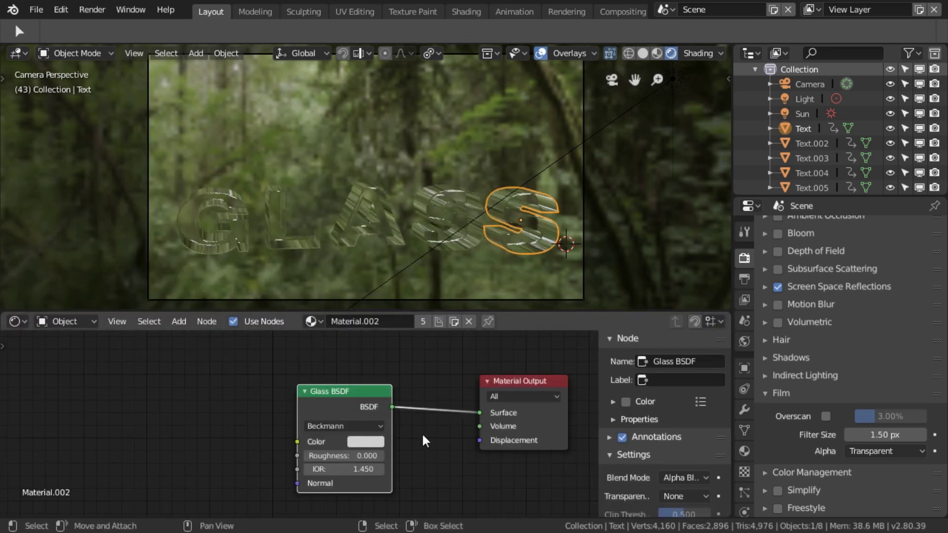
Move the Glass BSDF node left and reposition the node view.
{"action": "left_click_drag", "start_coordinate": [346, 401], "coordinate": [323, 406]}
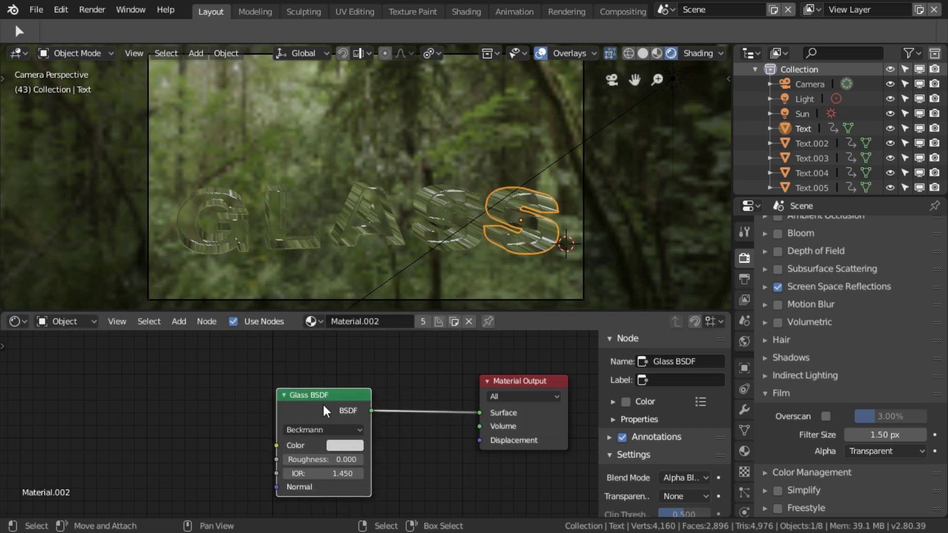
{"action": "scroll", "coordinate": [323, 411], "scroll_direction": "down", "scroll_amount": 2}
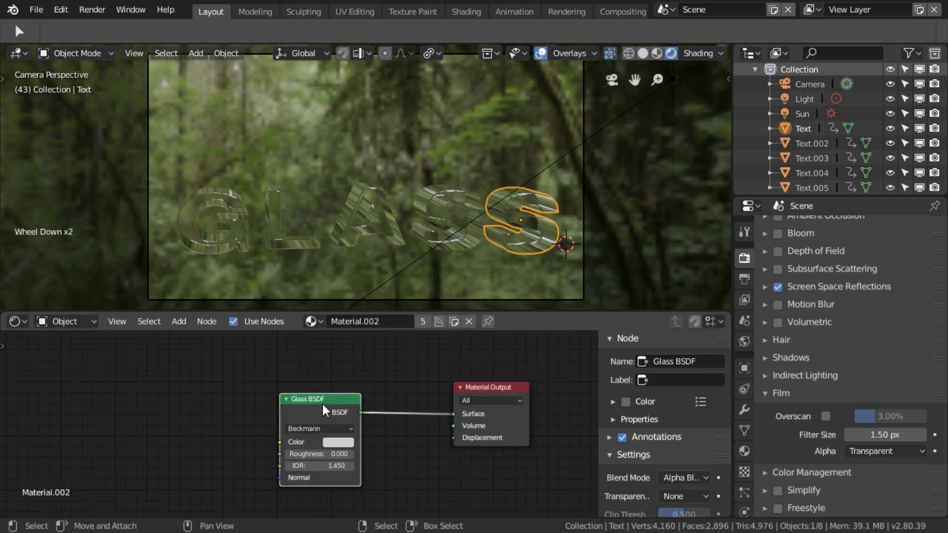
{"action": "scroll", "coordinate": [322, 404], "scroll_direction": "up", "scroll_amount": 1}
{"action": "middle_click_drag", "start_coordinate": [322, 404], "coordinate": [359, 386]}
{"action": "scroll", "coordinate": [356, 386], "scroll_direction": "down", "scroll_amount": 1}
{"action": "scroll", "coordinate": [358, 379], "scroll_direction": "up", "scroll_amount": 1}
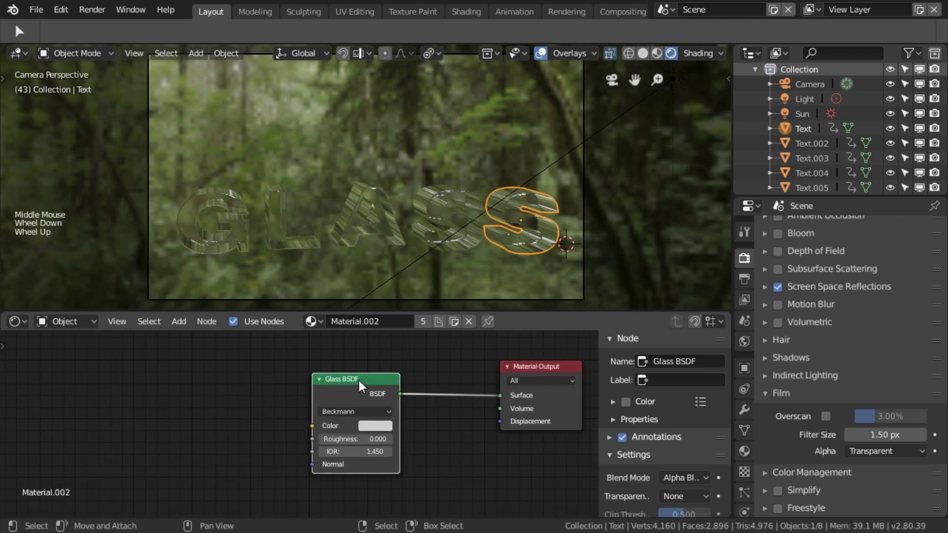
Delete the Glass BSDF node and add a Glossy BSDF node in its place.
{"action": "key", "text": "Delete"}
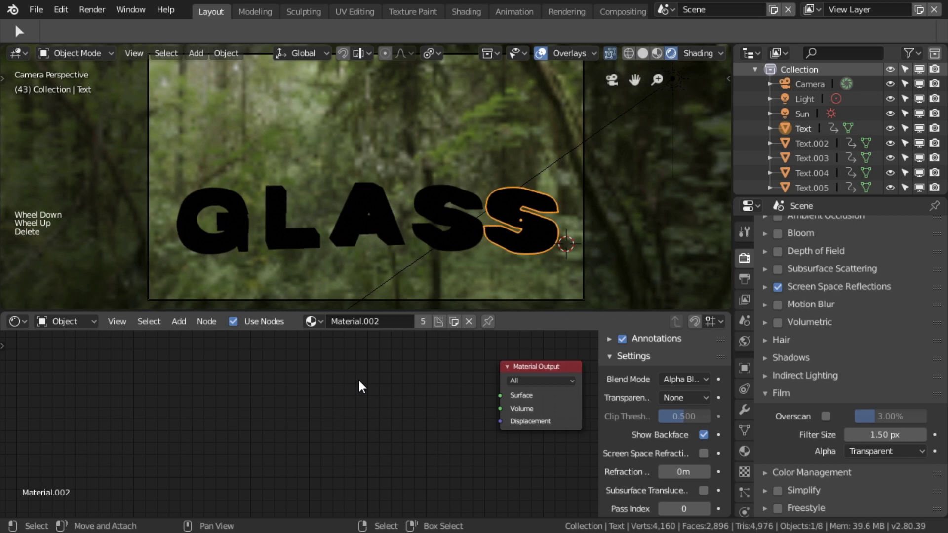
{"action": "key", "text": "shift+a"}
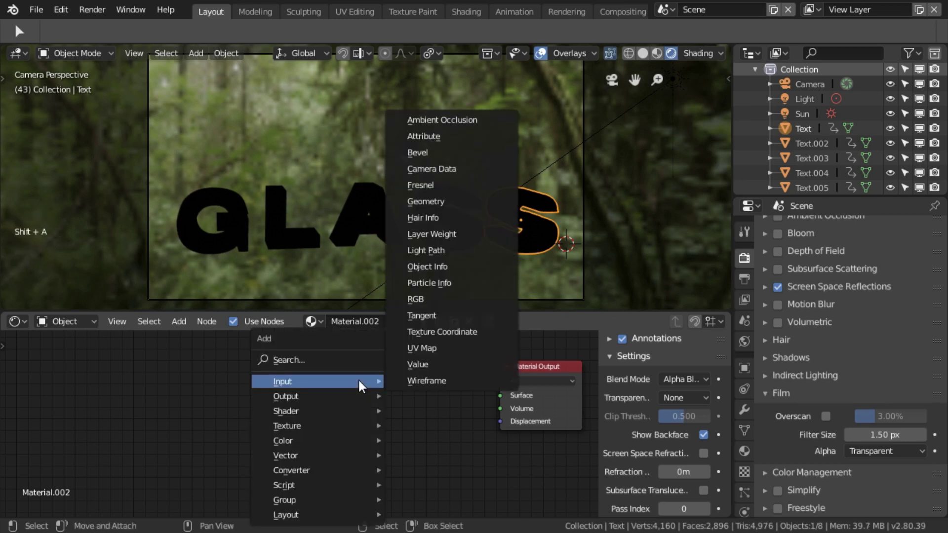
{"action": "mouse_move", "coordinate": [345, 409]}
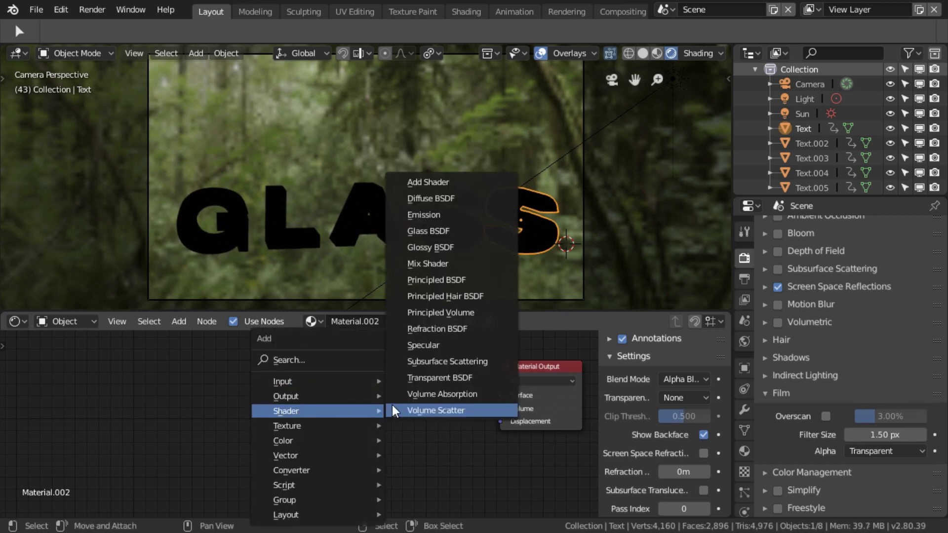
{"action": "left_click", "coordinate": [458, 247]}
{"action": "left_click", "coordinate": [244, 368]}
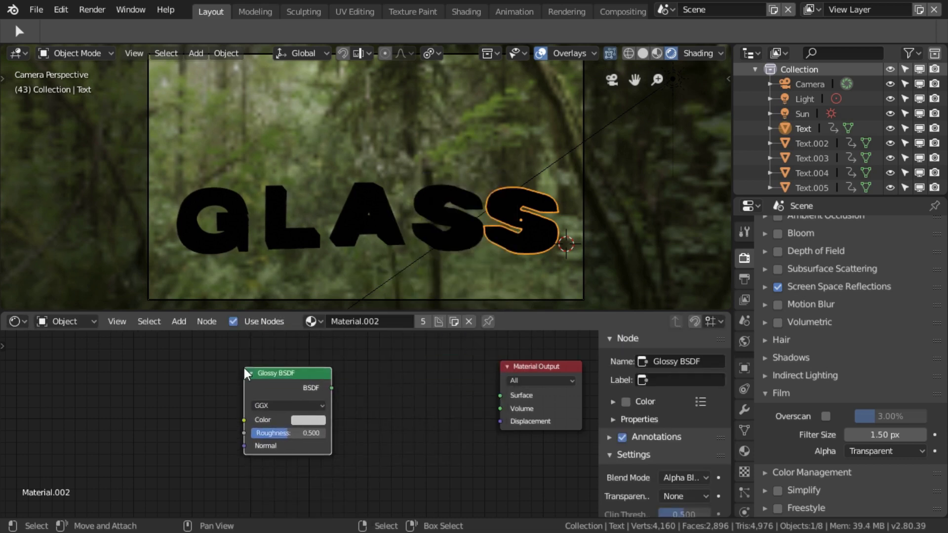
Set Glossy roughness to 0.000, connect it to Material Output Surface, and move it left.
{"action": "left_click", "coordinate": [311, 420]}
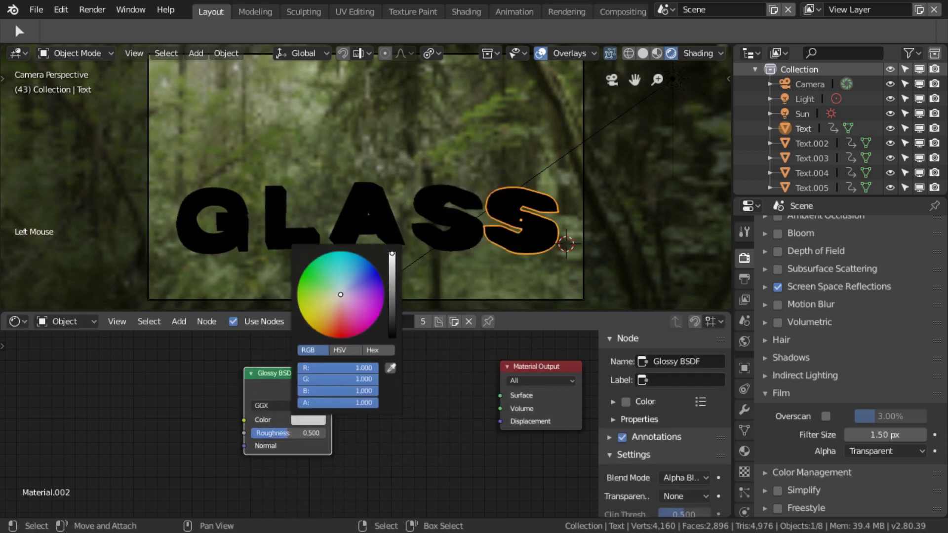
{"action": "left_click_drag", "start_coordinate": [285, 434], "coordinate": [249, 434]}
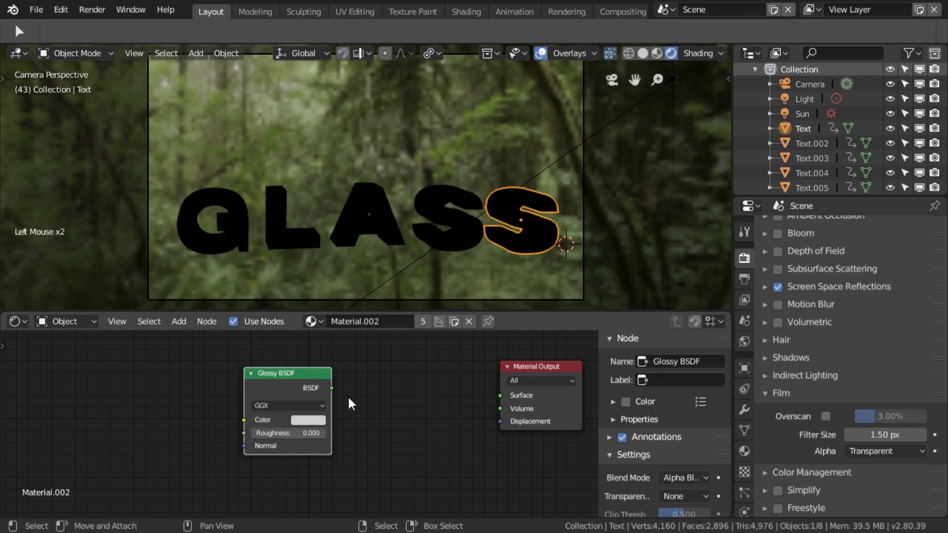
{"action": "left_click_drag", "start_coordinate": [332, 395], "coordinate": [505, 393]}
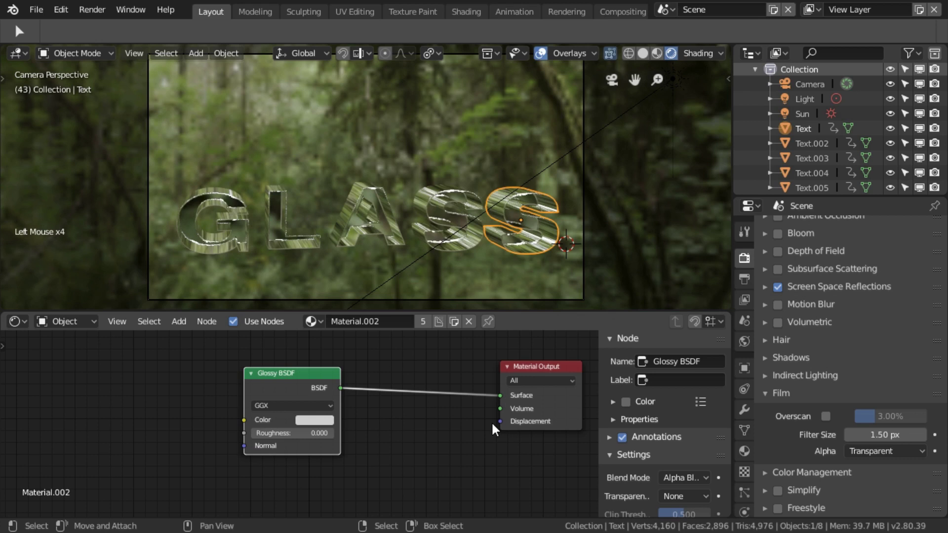
{"action": "left_click_drag", "start_coordinate": [309, 386], "coordinate": [108, 387]}
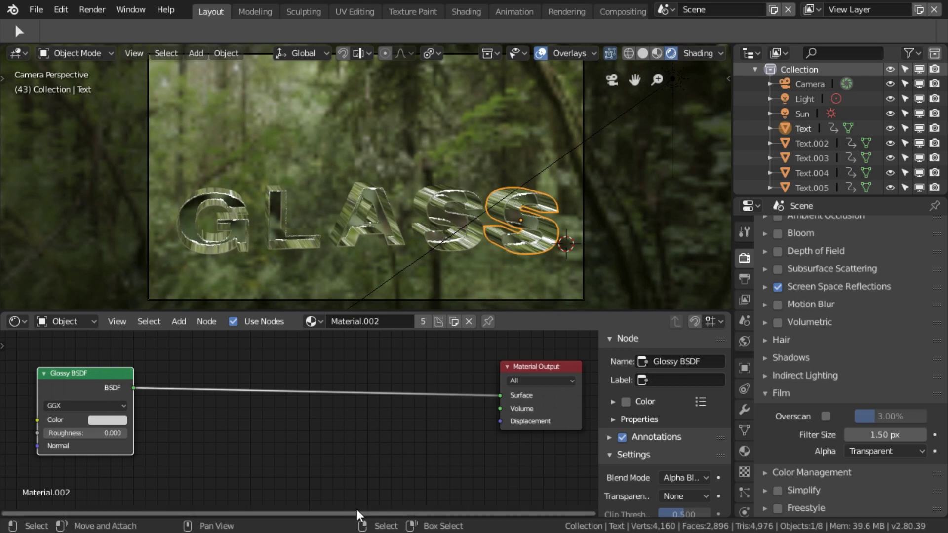
Insert a Mix Shader between Glossy BSDF and the output, with Glossy in its second shader input.
{"action": "key", "text": "shift"}
{"action": "key", "text": "shift+a"}
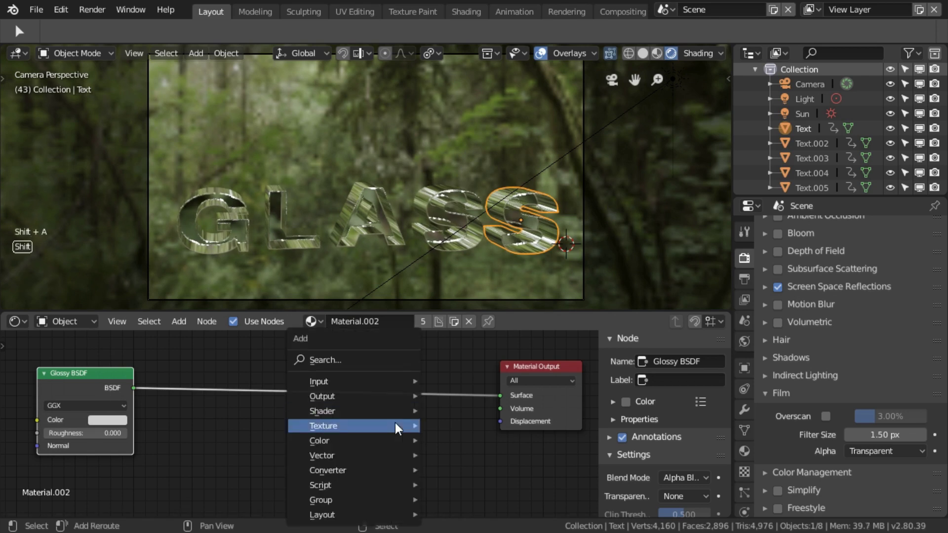
{"action": "mouse_move", "coordinate": [344, 409]}
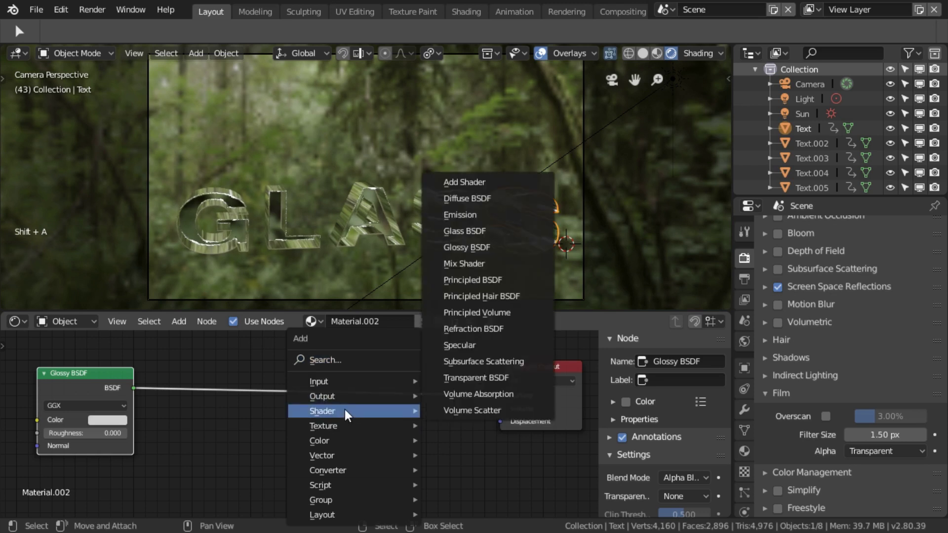
{"action": "left_click", "coordinate": [488, 263]}
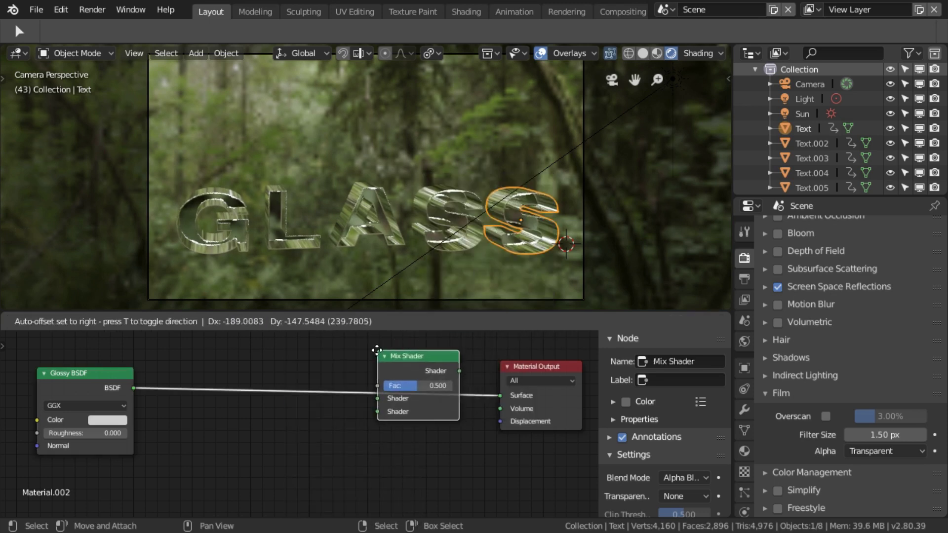
{"action": "left_click", "coordinate": [381, 353]}
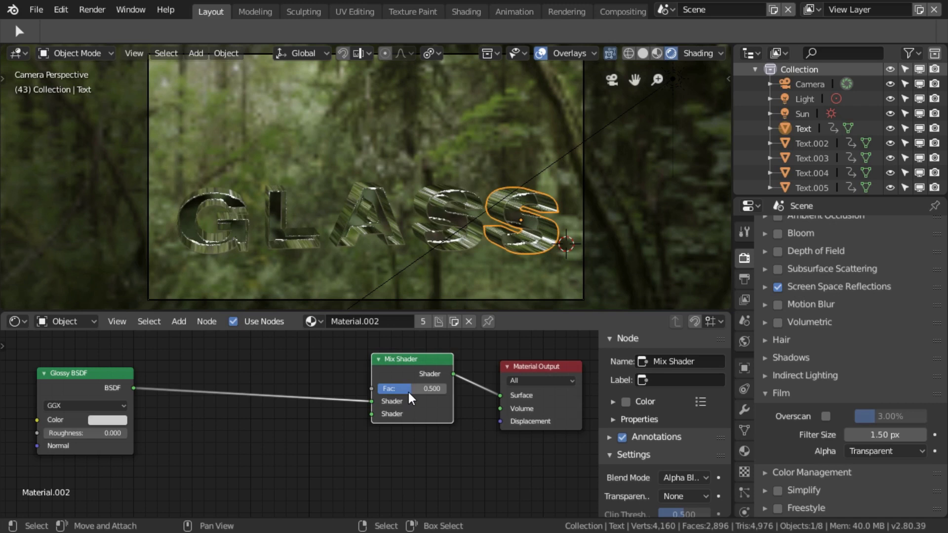
{"action": "left_click_drag", "start_coordinate": [369, 401], "coordinate": [371, 416]}
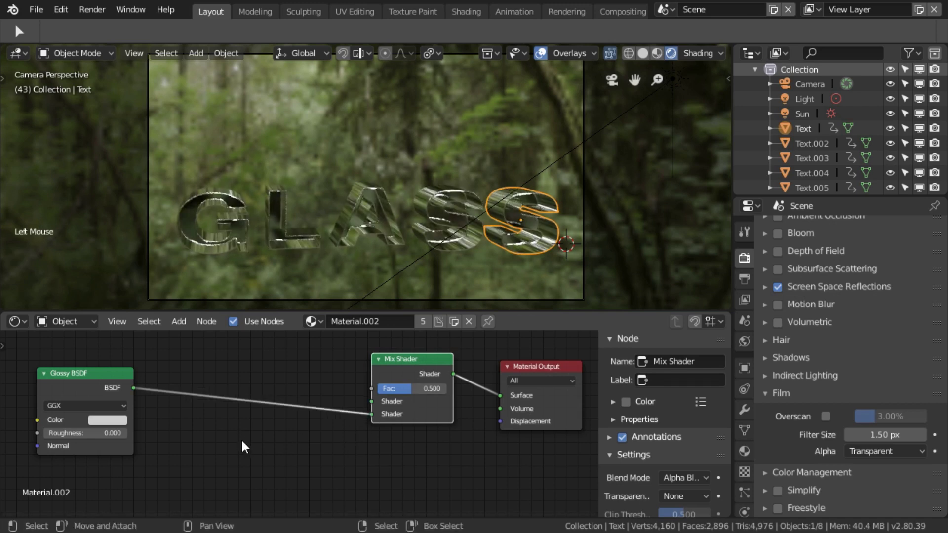
Add a Transparent BSDF into the Mix Shader's first input, placed above a lower-left Glossy BSDF.
{"action": "key", "text": "shift+a"}
{"action": "mouse_move", "coordinate": [242, 442]}
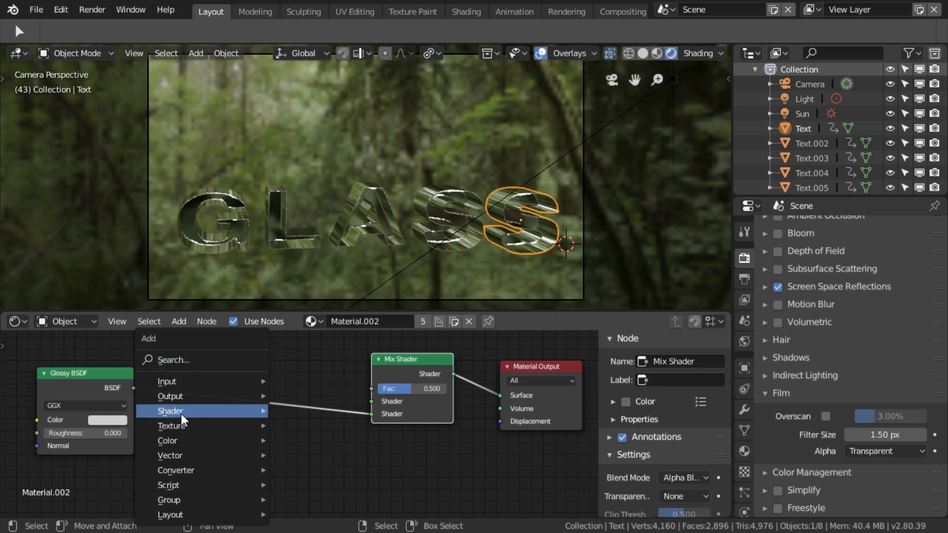
{"action": "mouse_move", "coordinate": [181, 412]}
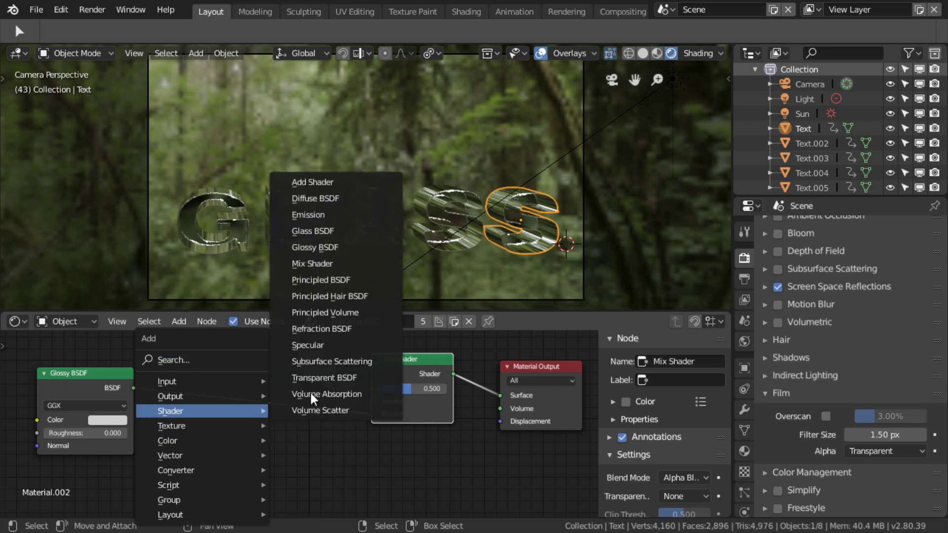
{"action": "left_click", "coordinate": [346, 378]}
{"action": "left_click", "coordinate": [333, 459]}
{"action": "left_click_drag", "start_coordinate": [310, 445], "coordinate": [366, 399]}
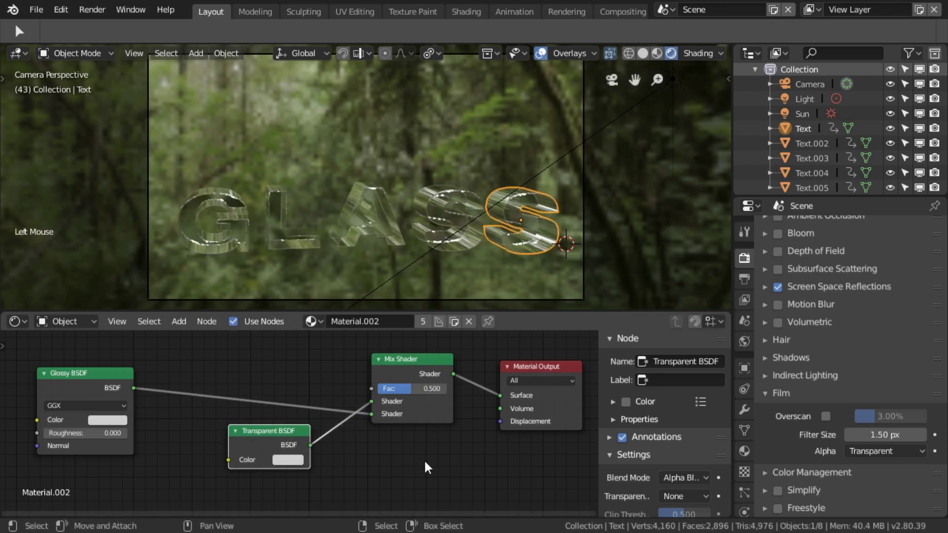
{"action": "left_click_drag", "start_coordinate": [64, 383], "coordinate": [56, 434]}
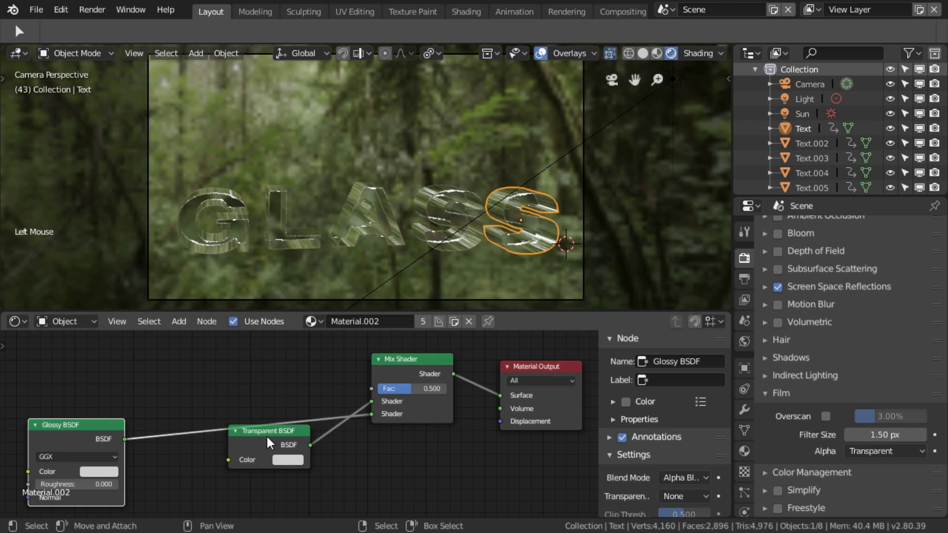
{"action": "left_click_drag", "start_coordinate": [267, 434], "coordinate": [262, 385]}
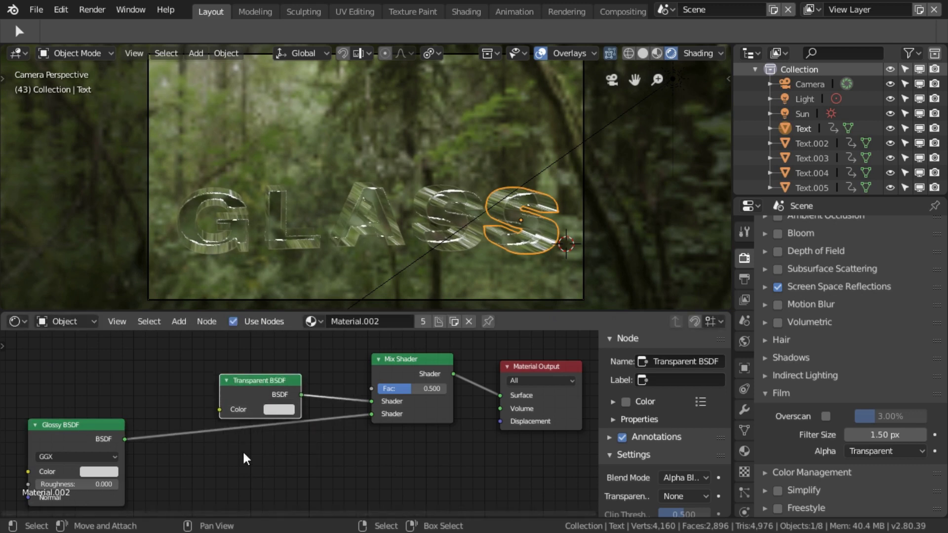
Feed Glossy BSDF into a new Shader to RGB node and wire its Color to Mix Shader Fac.
{"action": "key", "text": "shift+a"}
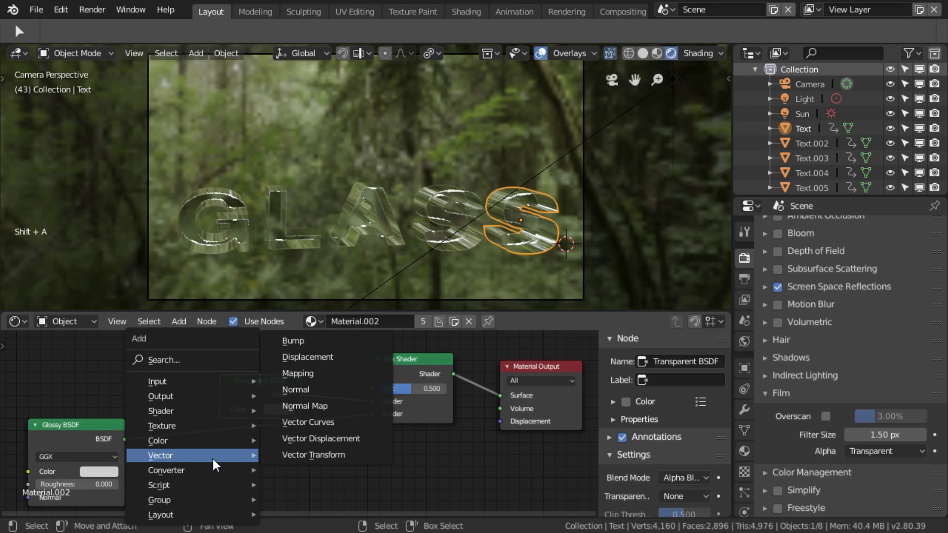
{"action": "mouse_move", "coordinate": [189, 471]}
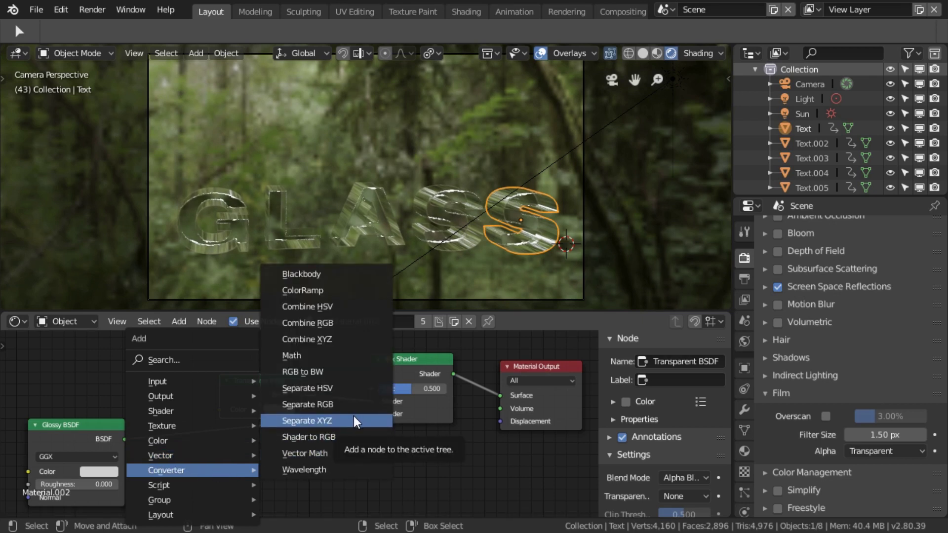
{"action": "left_click", "coordinate": [321, 436]}
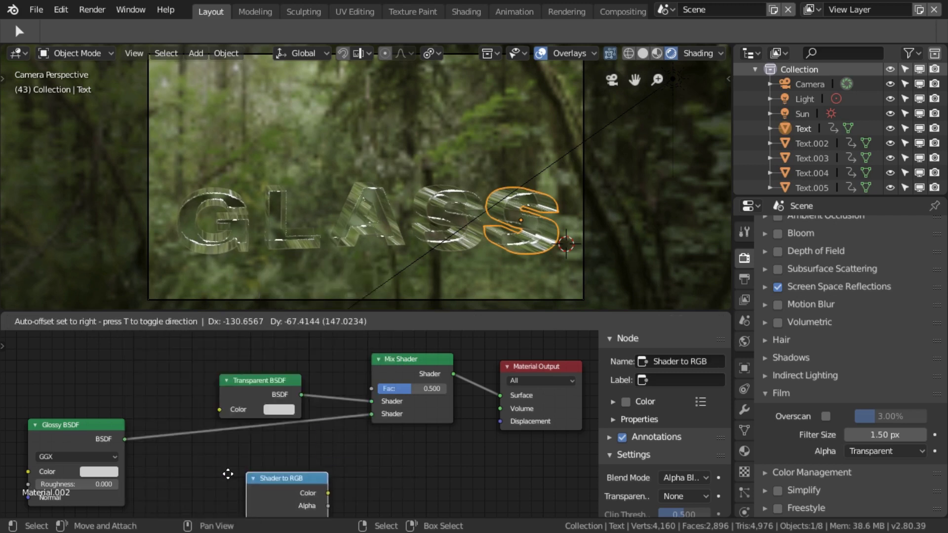
{"action": "left_click", "coordinate": [158, 450]}
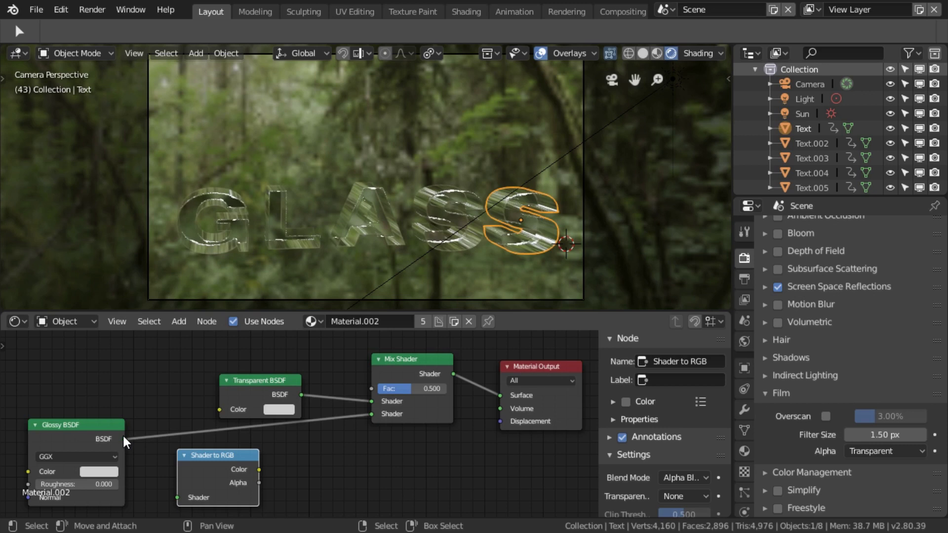
{"action": "left_click_drag", "start_coordinate": [124, 439], "coordinate": [179, 497]}
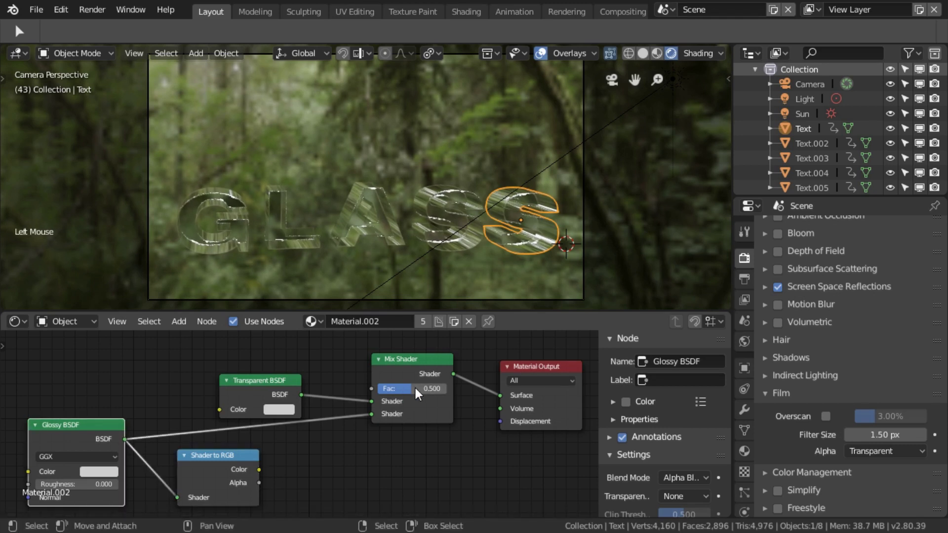
{"action": "left_click_drag", "start_coordinate": [415, 394], "coordinate": [469, 397]}
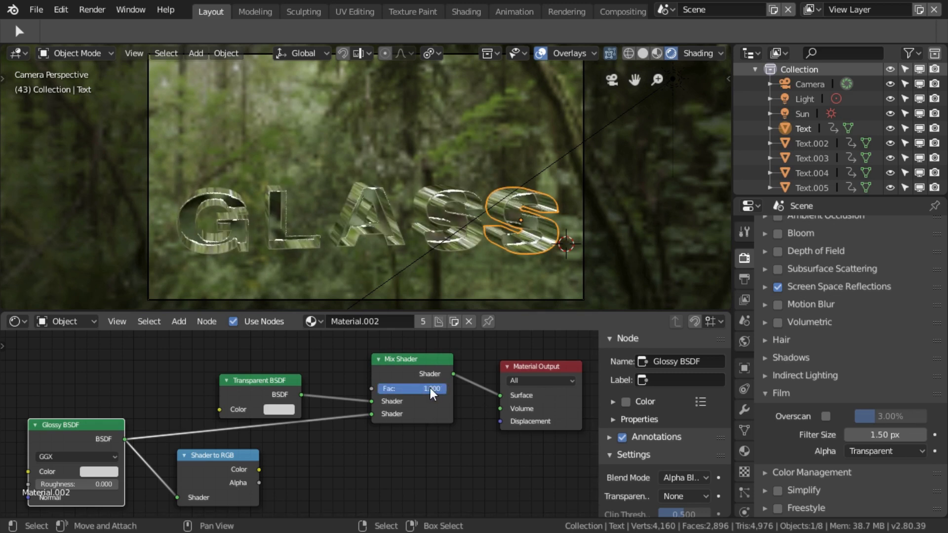
{"action": "left_click_drag", "start_coordinate": [258, 468], "coordinate": [372, 388]}
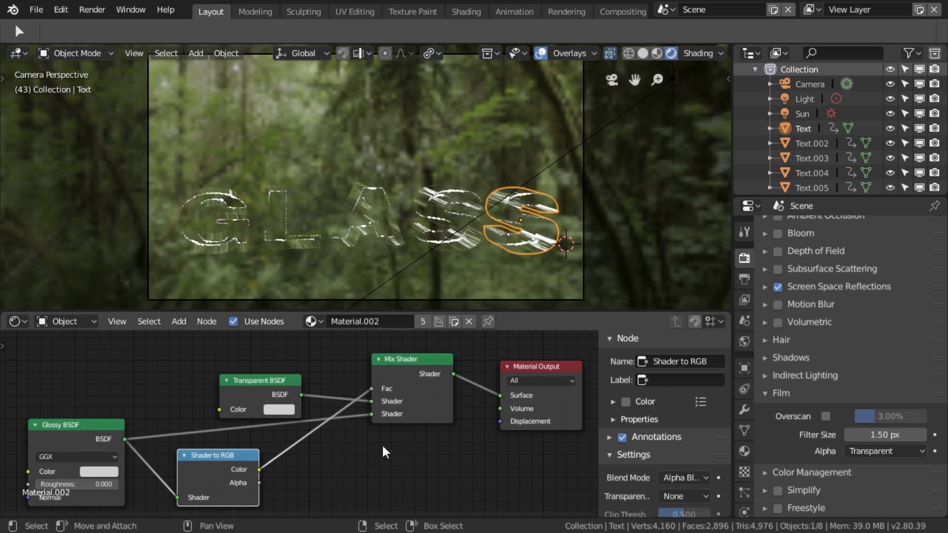
Hide the node editor's sidebar, enlarge the area upward, and center the node tree.
{"action": "mouse_move", "coordinate": [382, 443]}
{"action": "middle_mouse_down"}
{"action": "mouse_move", "coordinate": [398, 440]}
{"action": "mouse_move", "coordinate": [390, 444]}
{"action": "middle_mouse_up"}
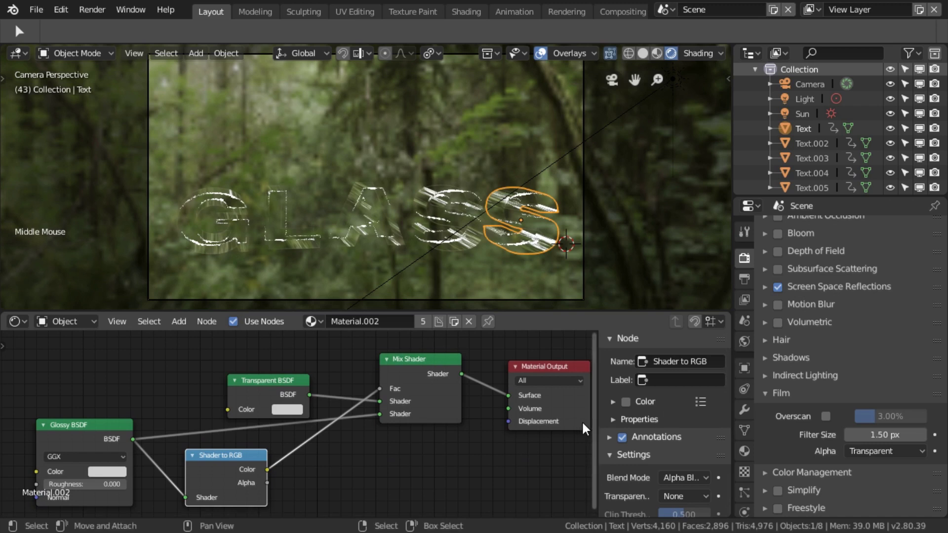
{"action": "left_click", "coordinate": [599, 421]}
{"action": "left_click_drag", "start_coordinate": [599, 420], "coordinate": [701, 420]}
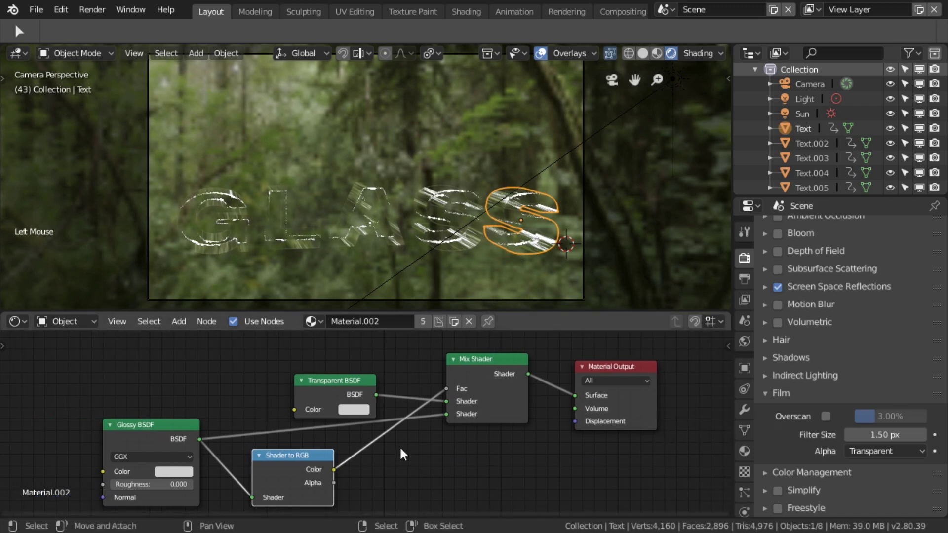
{"action": "middle_click_drag", "start_coordinate": [399, 446], "coordinate": [407, 443]}
{"action": "scroll", "coordinate": [464, 385], "scroll_direction": "down", "scroll_amount": 2}
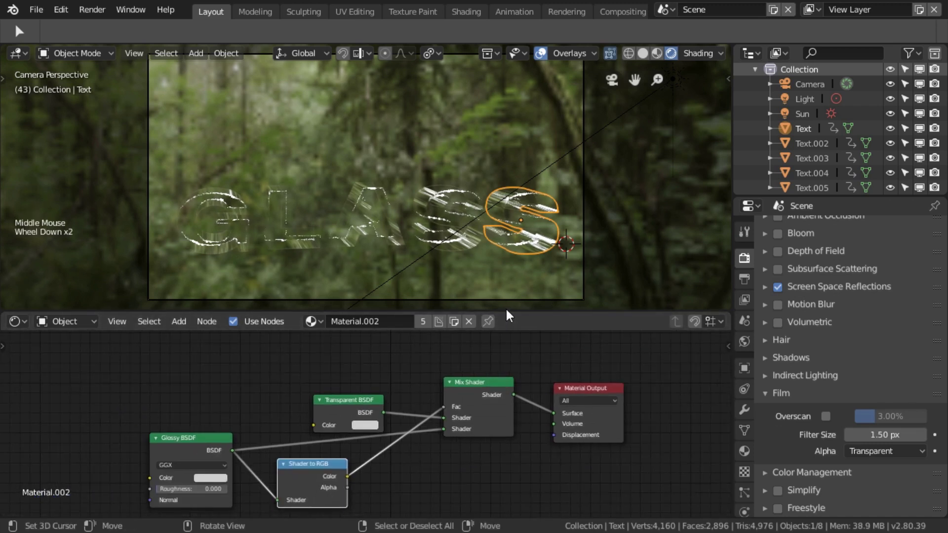
{"action": "left_click_drag", "start_coordinate": [505, 310], "coordinate": [520, 214]}
{"action": "scroll", "coordinate": [455, 379], "scroll_direction": "up", "scroll_amount": 2}
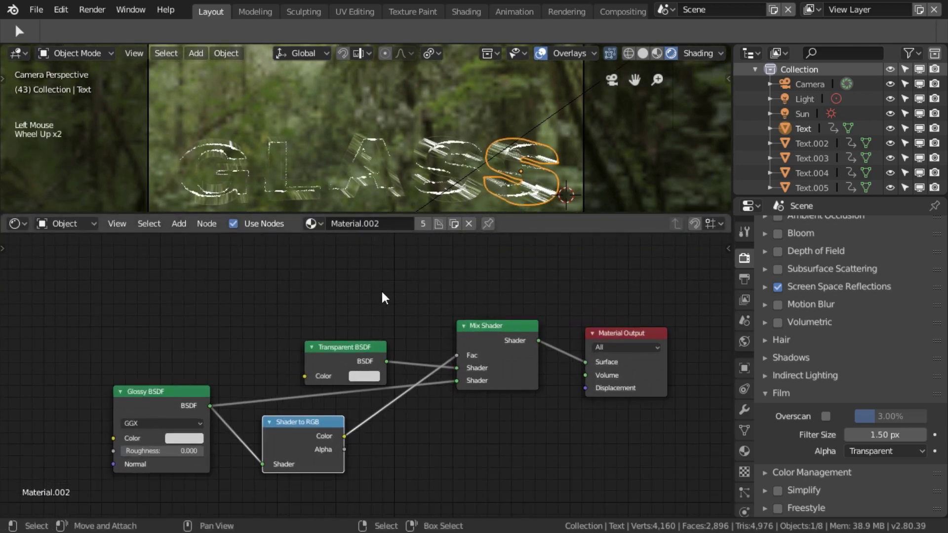
Add a Fresnel node via search 'fr' and place it above the node tree.
{"action": "key", "text": "shift+a"}
{"action": "left_click", "coordinate": [314, 200]}
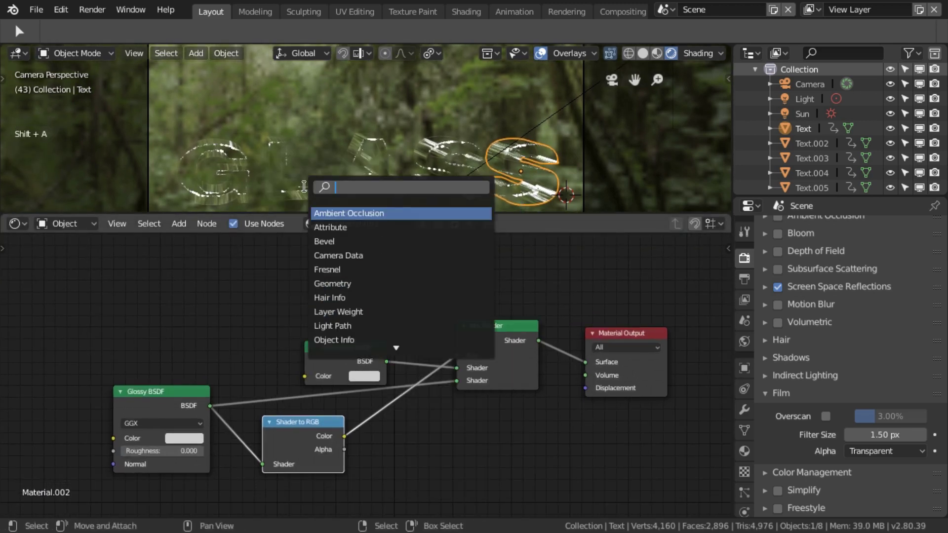
{"action": "type", "text": "fr"}
{"action": "key", "text": "Return"}
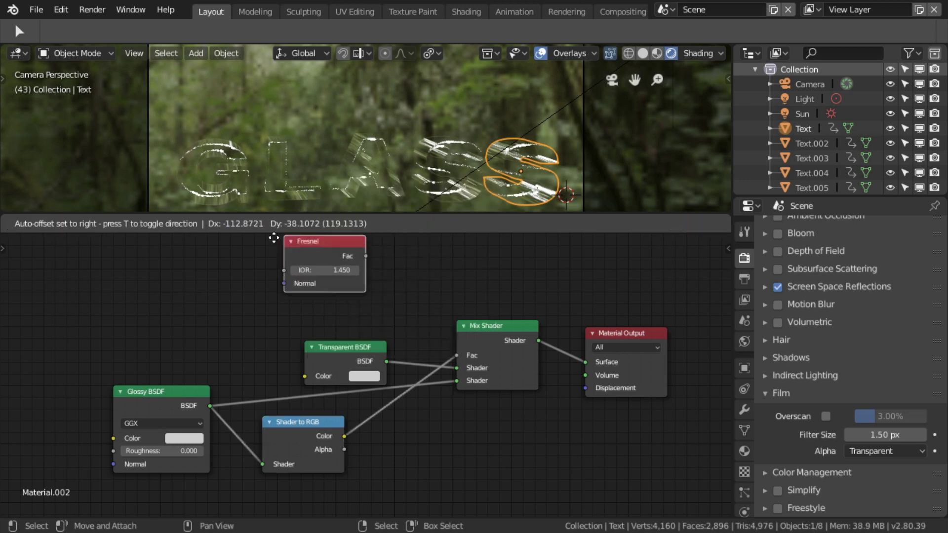
{"action": "left_click", "coordinate": [183, 275]}
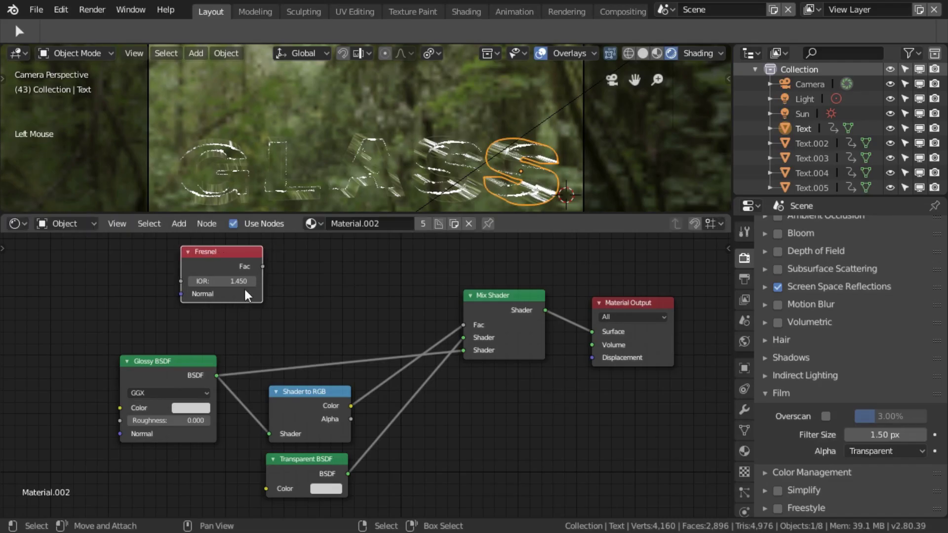
Move Shader to RGB up and position the Fresnel node above it.
{"action": "left_click_drag", "start_coordinate": [300, 408], "coordinate": [304, 316]}
{"action": "middle_click_drag", "start_coordinate": [238, 263], "coordinate": [248, 301]}
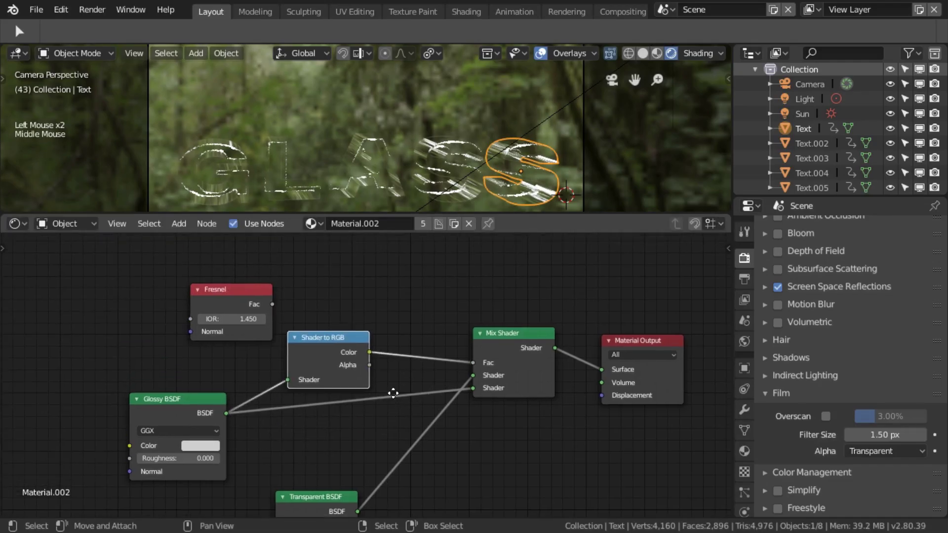
{"action": "left_click_drag", "start_coordinate": [248, 301], "coordinate": [339, 268]}
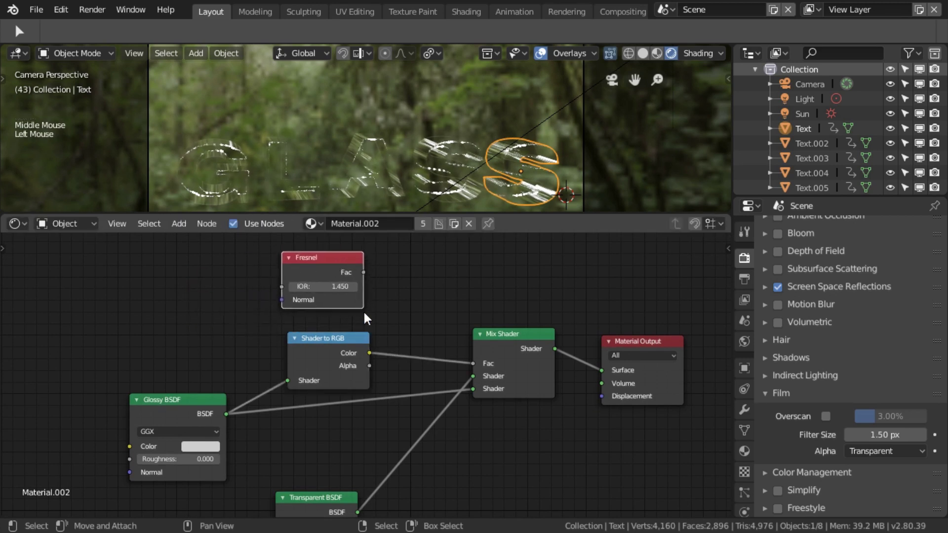
Drop a Math Add node onto the Shader to RGB–Fac link and feed Fresnel Fac into its second value.
{"action": "key", "text": "shift+a"}
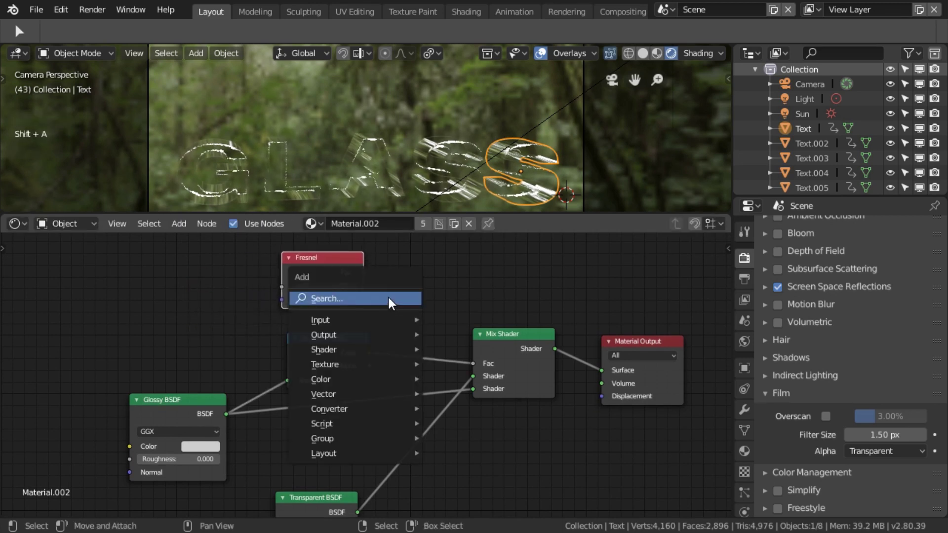
{"action": "left_click", "coordinate": [388, 296]}
{"action": "type", "text": "math"}
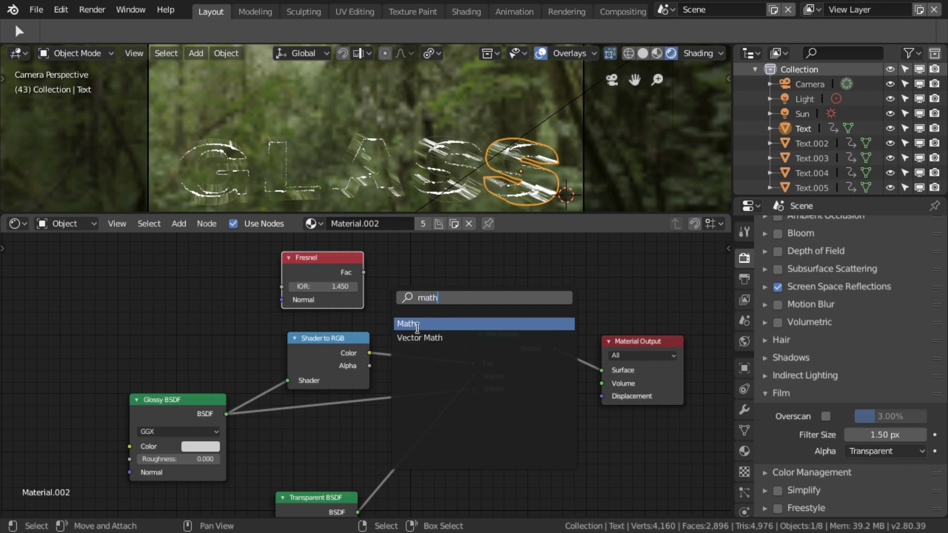
{"action": "key", "text": "Return"}
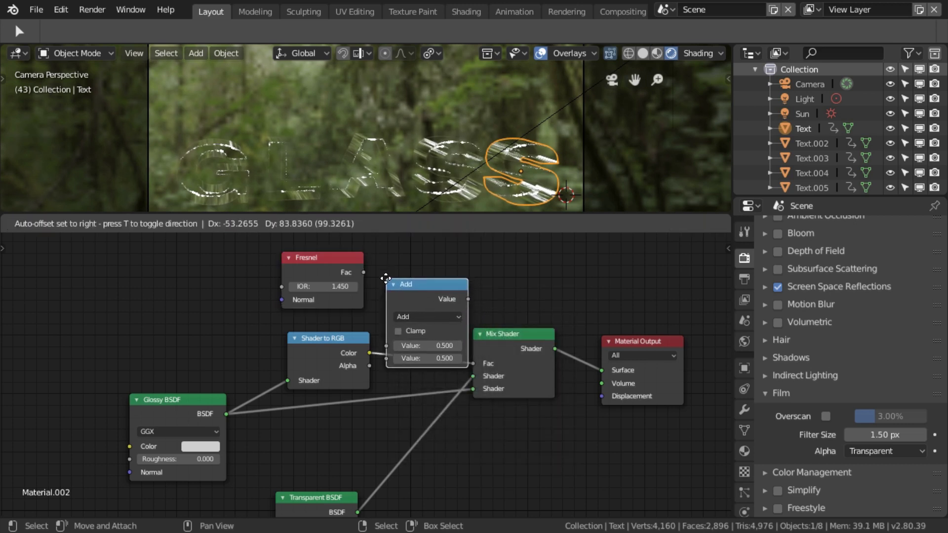
{"action": "left_click", "coordinate": [384, 277]}
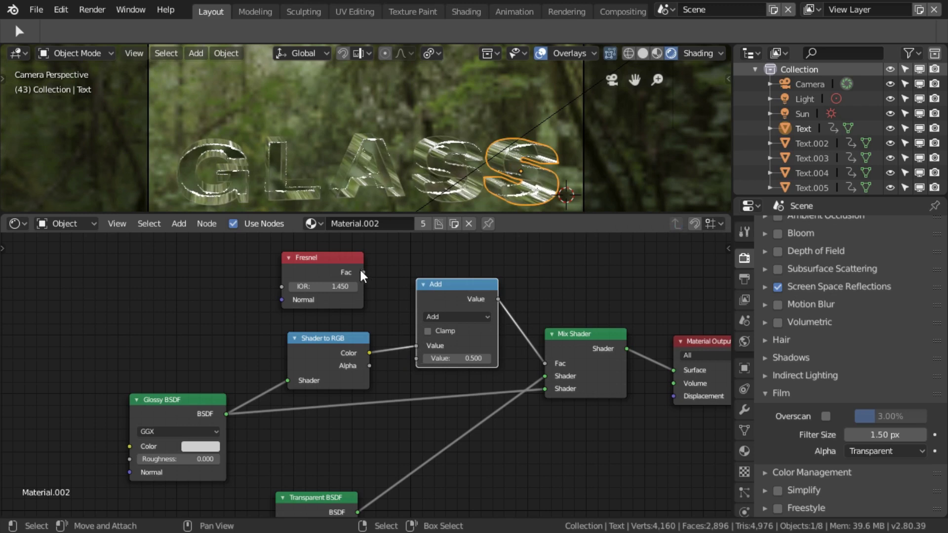
{"action": "left_click_drag", "start_coordinate": [363, 272], "coordinate": [416, 358]}
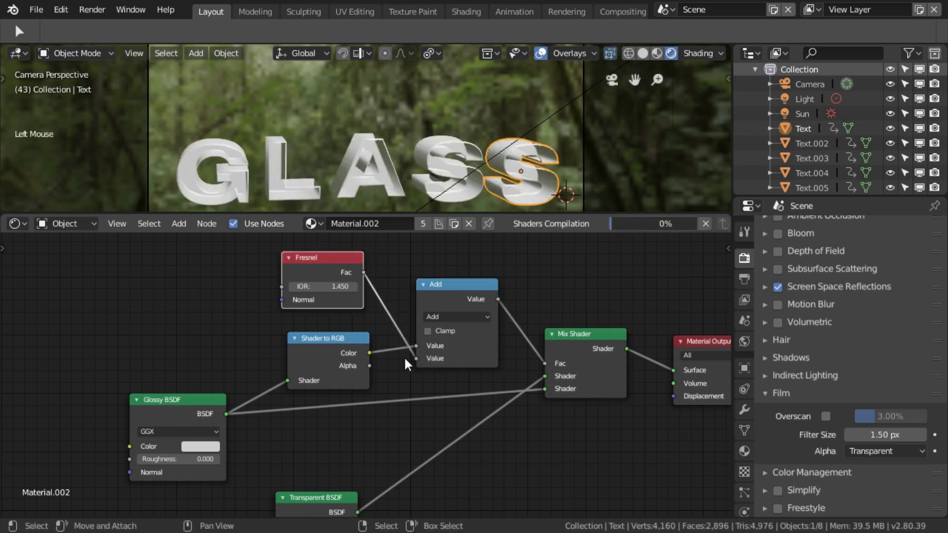
Turn on Clamp for the Math Add node feeding the Mix Shader's Fac.
{"action": "left_click", "coordinate": [318, 347]}
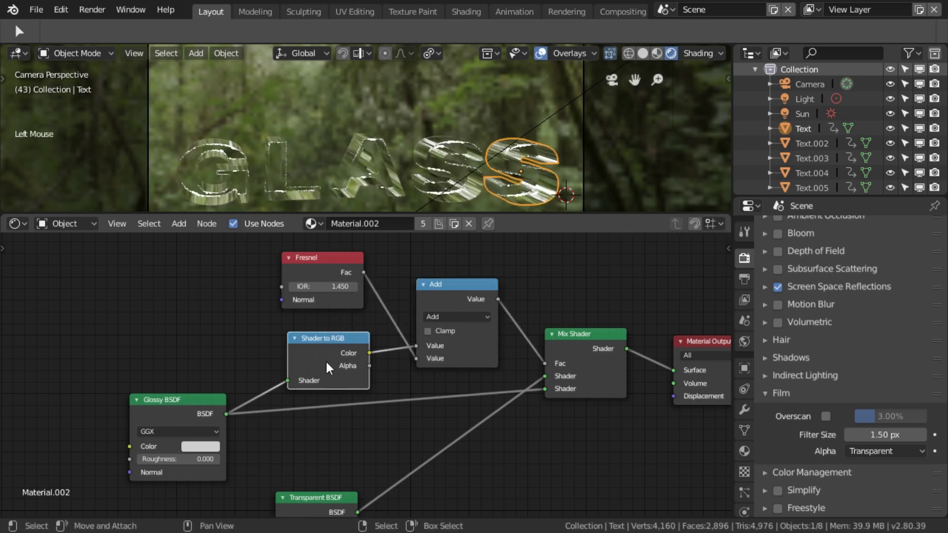
{"action": "left_click", "coordinate": [427, 331]}
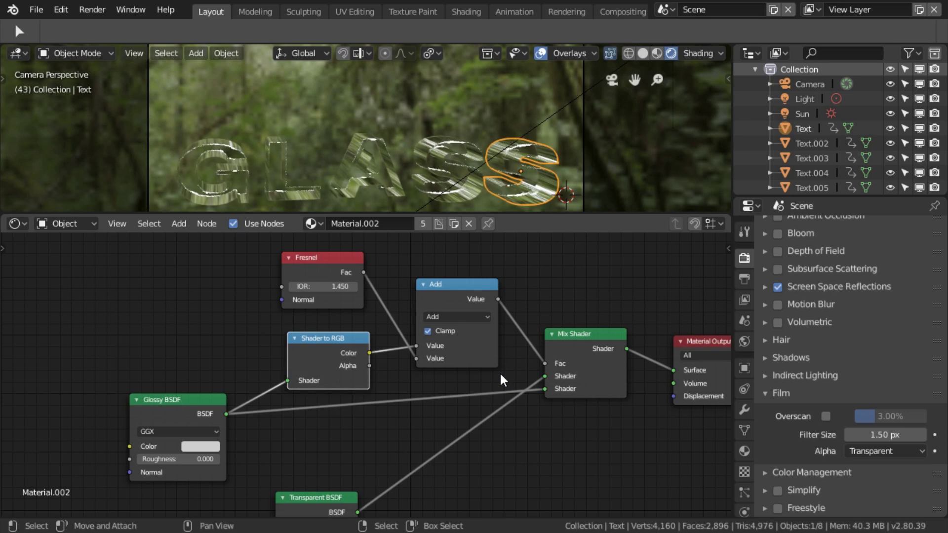
{"action": "left_click", "coordinate": [310, 259]}
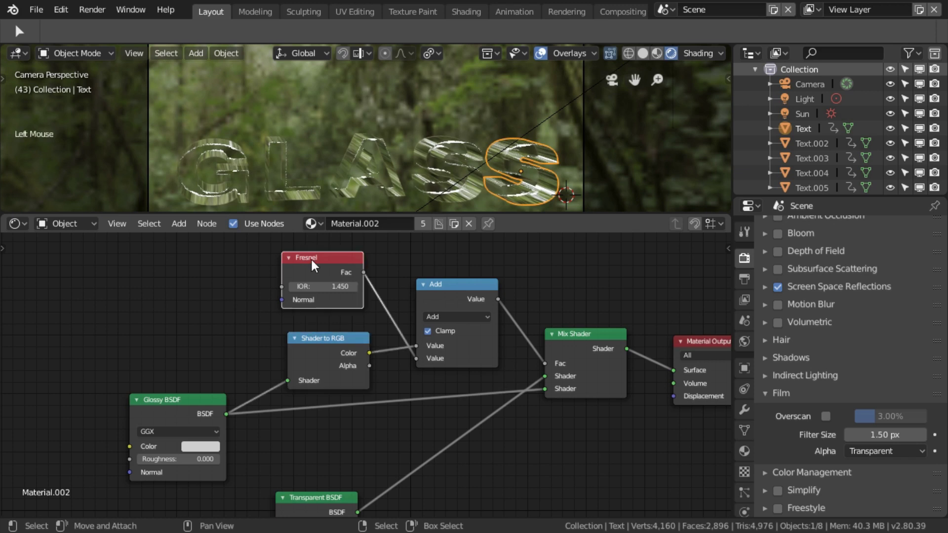